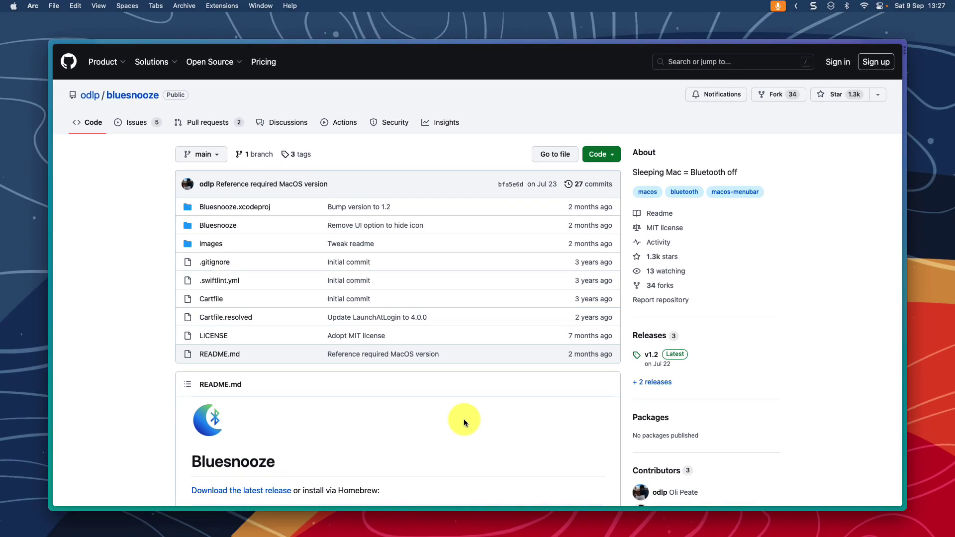
scroll(463, 422, down, 2)
scroll(464, 423, down, 5)
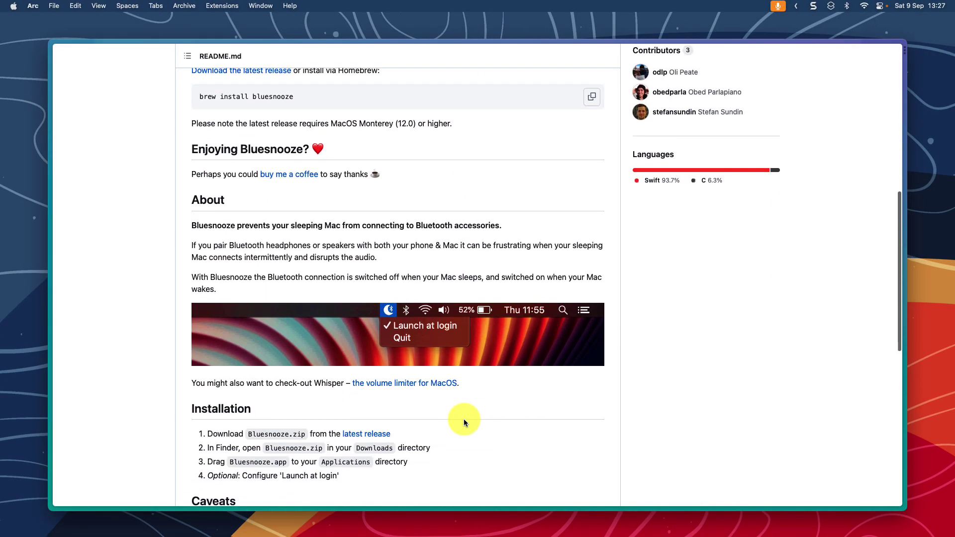
scroll(464, 422, down, 2)
scroll(464, 423, down, 2)
scroll(464, 422, down, 1)
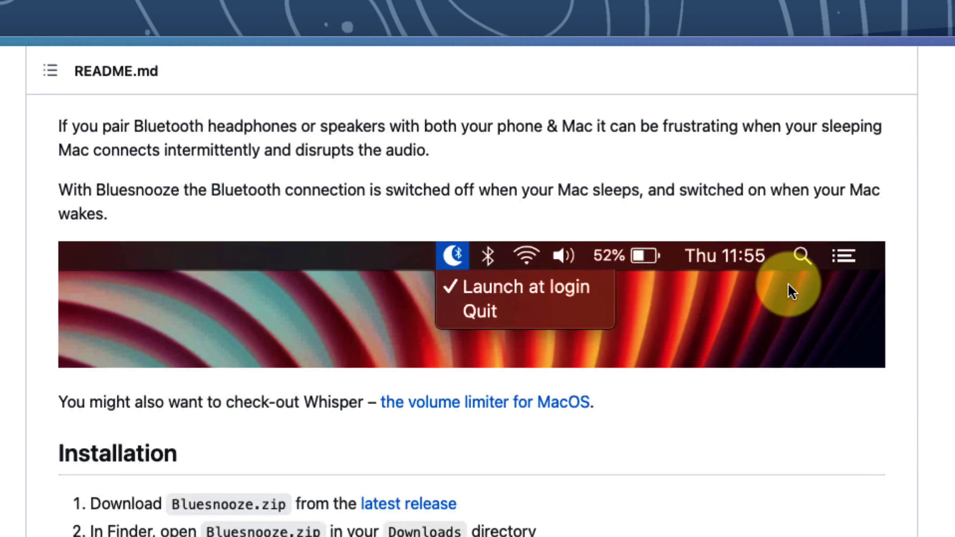
scroll(790, 291, down, 5)
scroll(790, 291, down, 3)
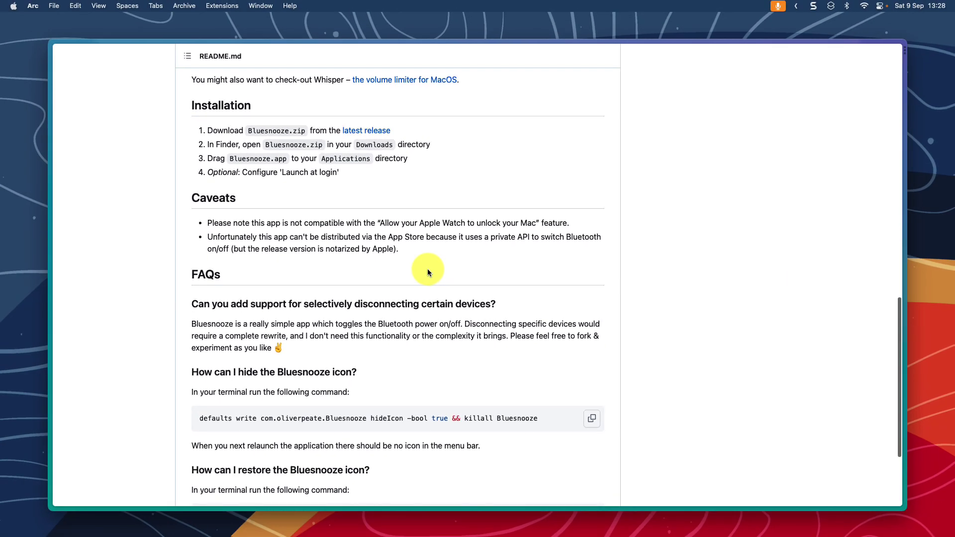
scroll(428, 272, up, 3)
scroll(428, 272, up, 5)
scroll(428, 273, up, 1)
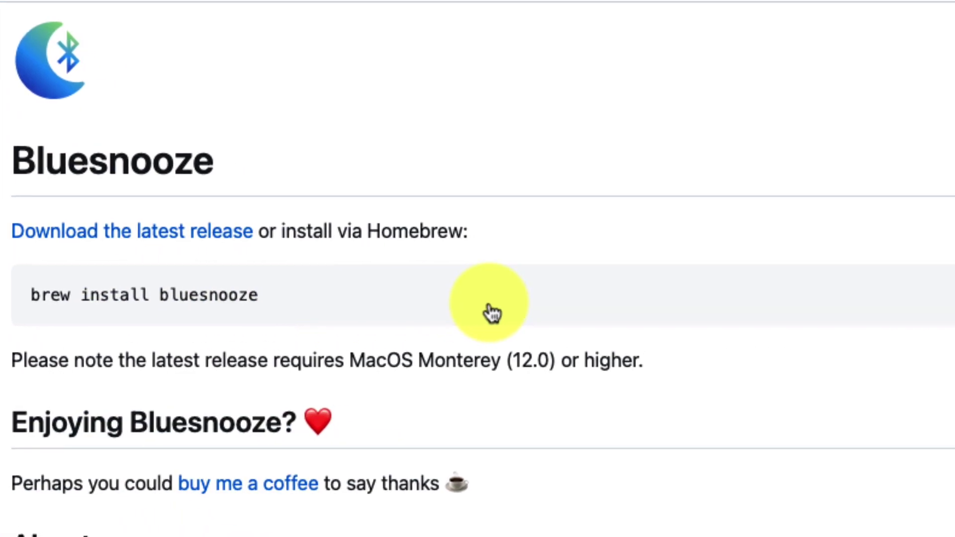
- Copy the brew install command, then download Bluesnooze.zip from the v1.2 release Assets
click(879, 299)
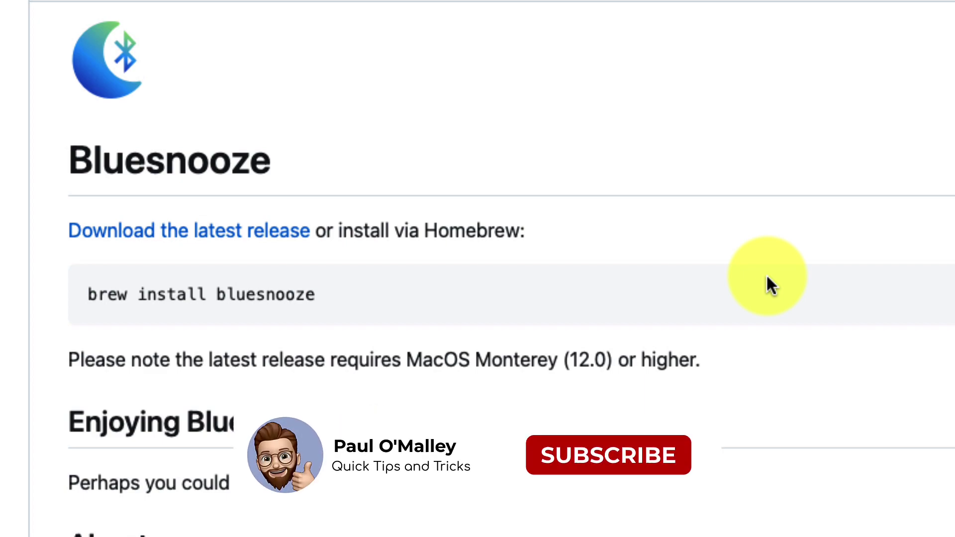
click(154, 237)
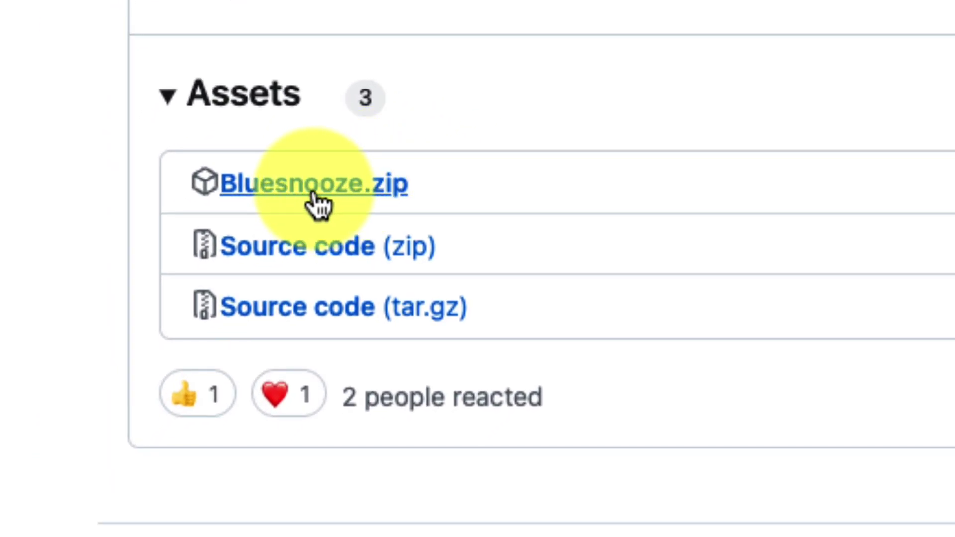
click(317, 199)
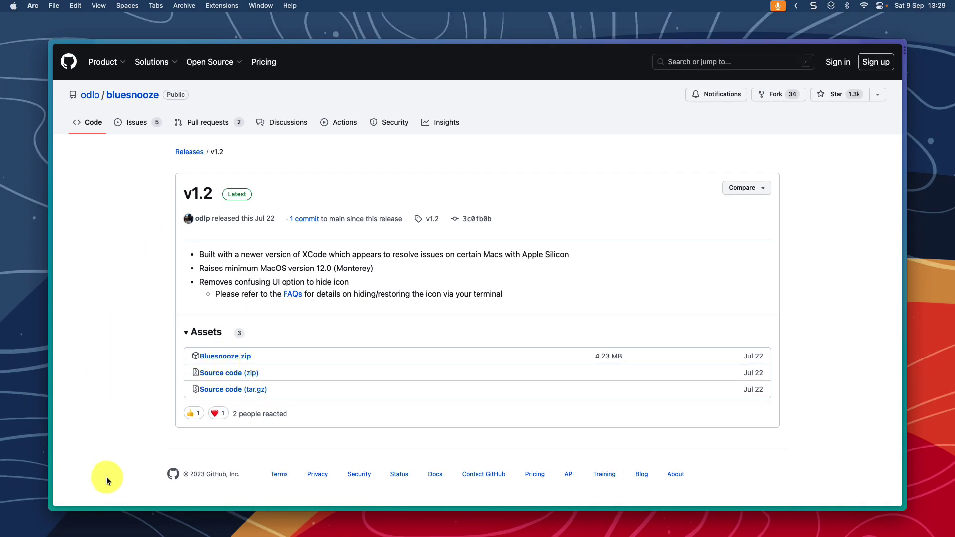
key(ctrl+Up)
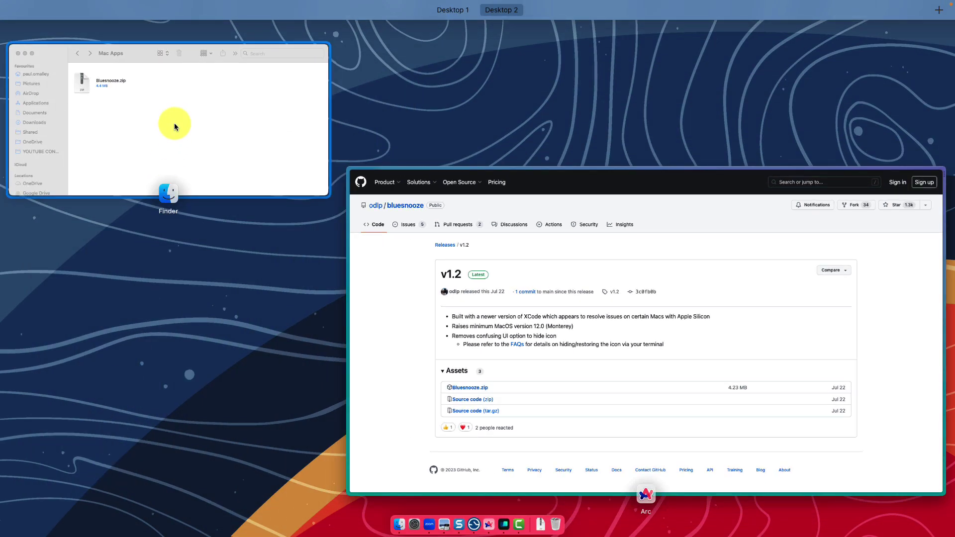
- Extract Bluesnooze.zip in Finder and drag the Bluesnooze app into Applications
click(174, 123)
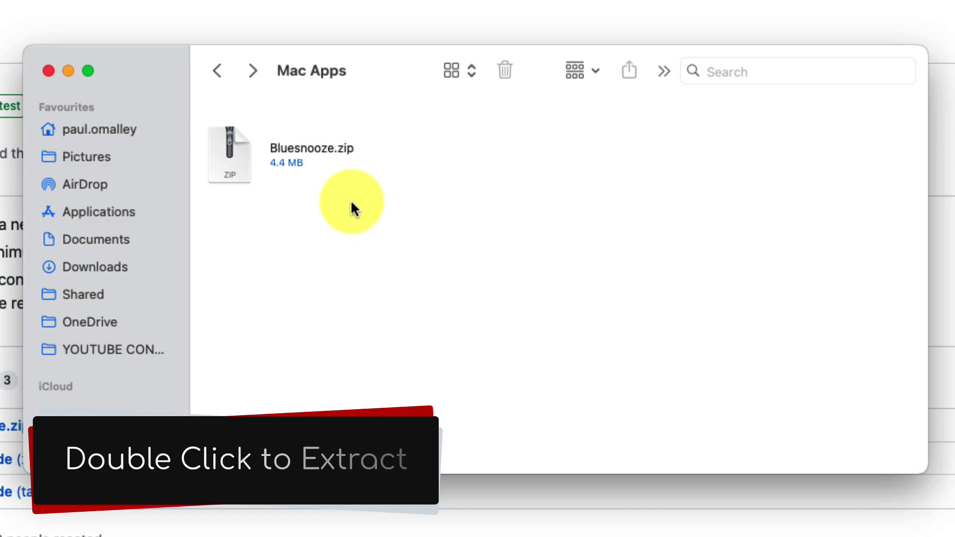
click(228, 159)
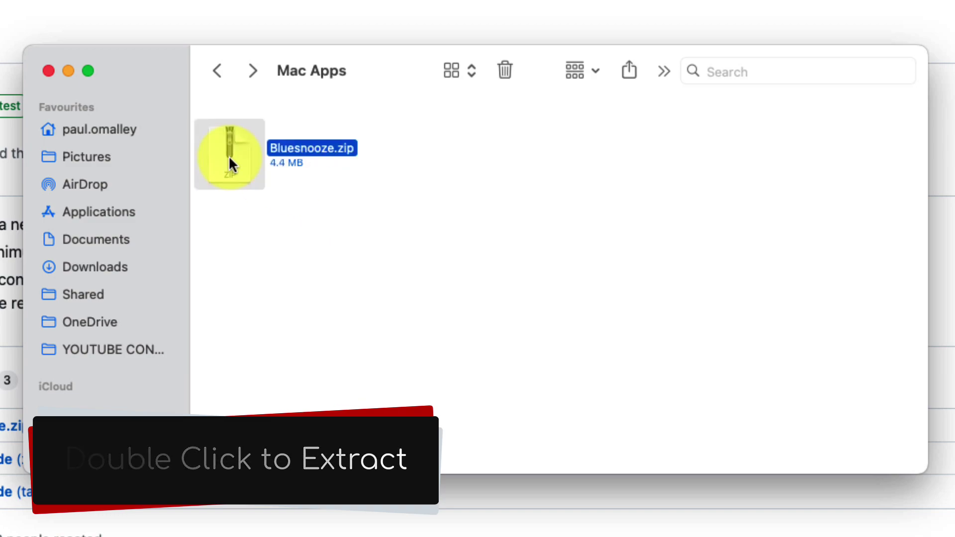
double_click(229, 159)
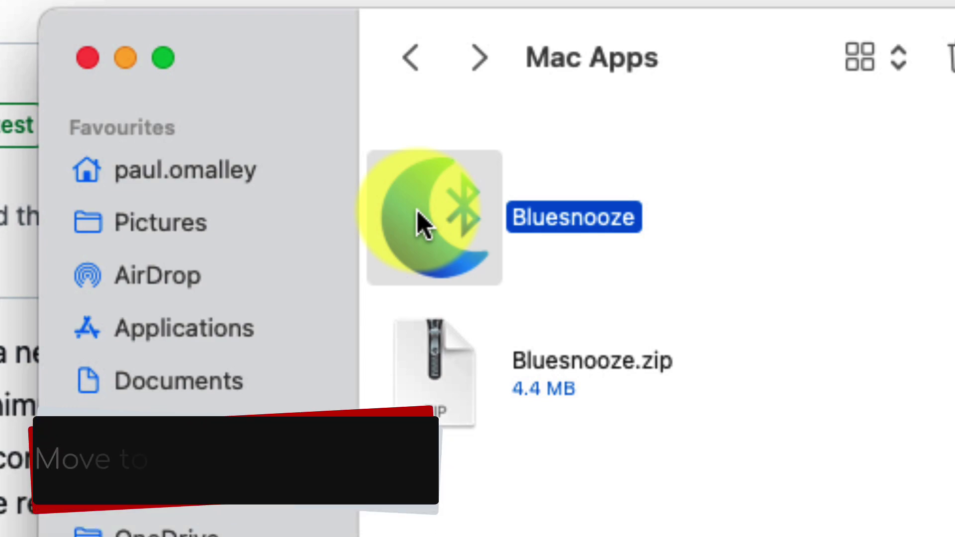
drag(418, 220, 180, 342)
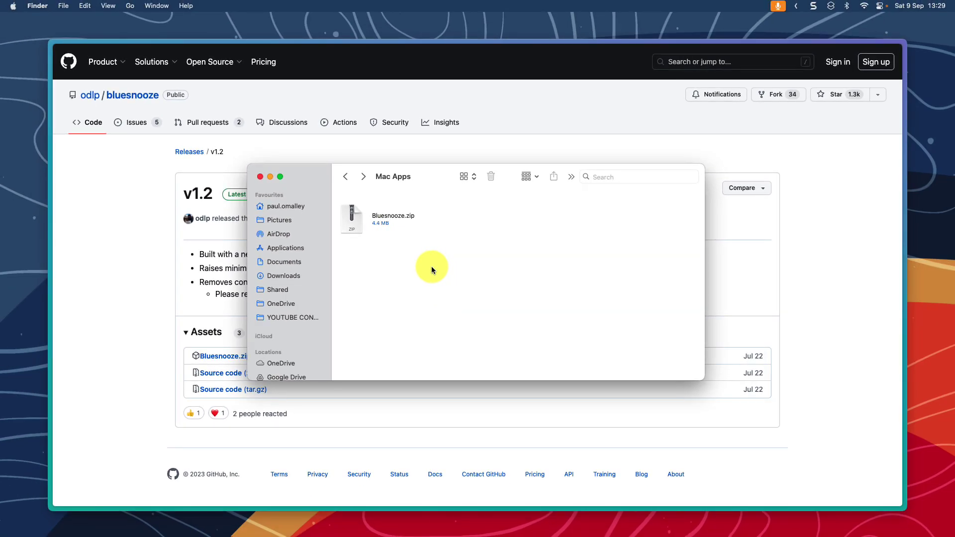
- Launch Bluesnooze from Spotlight by searching 'bluesn'
key(super+space)
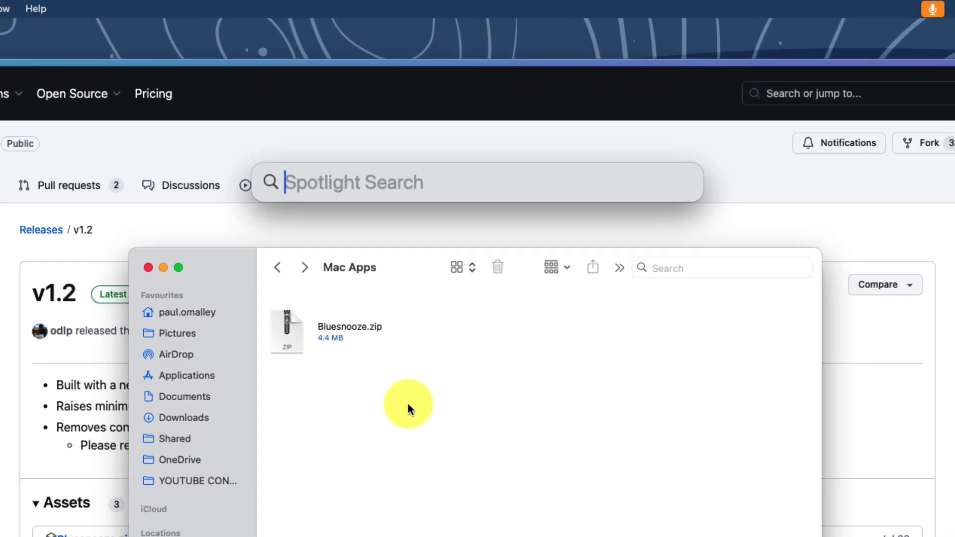
text(bluesn)
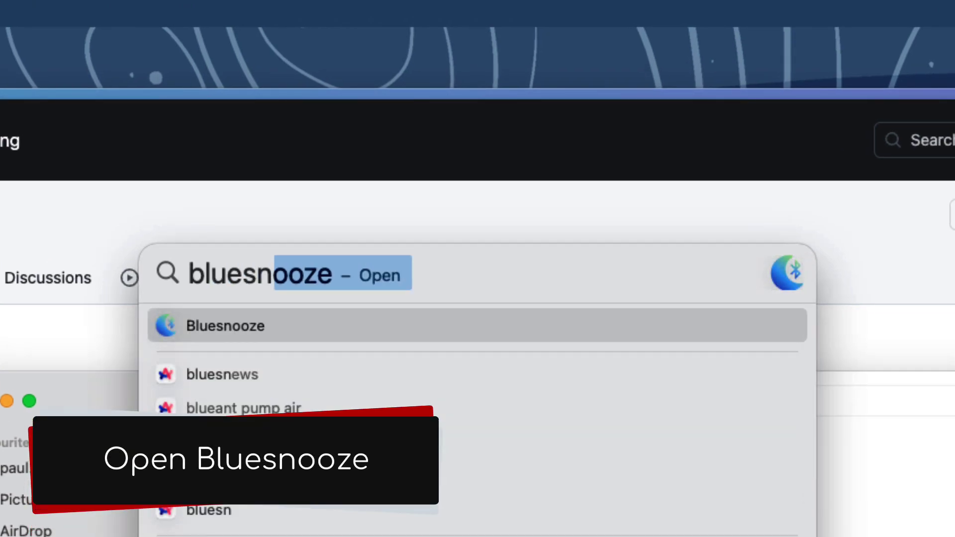
click(234, 326)
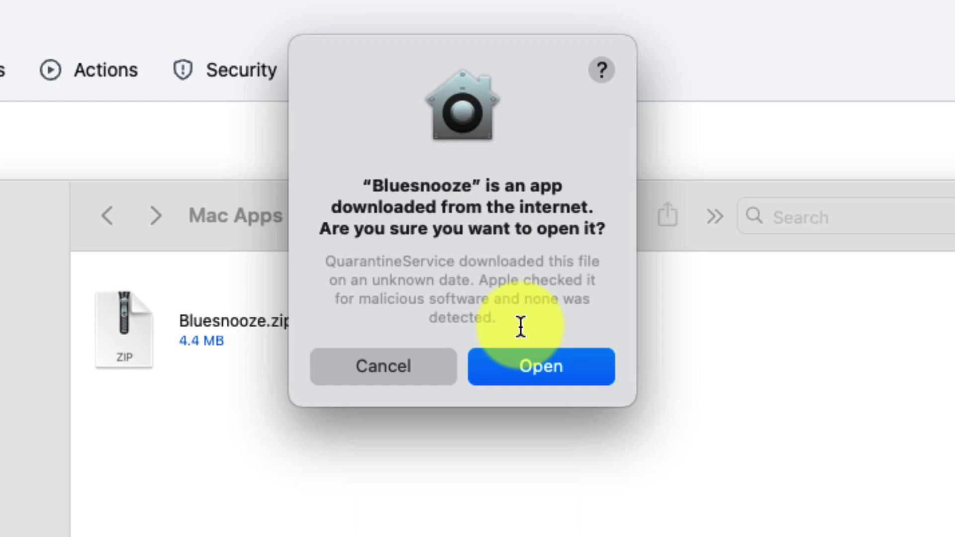
- Confirm the Gatekeeper Open prompt and enable Launch at login from the Bluesnooze menu-bar icon
click(553, 370)
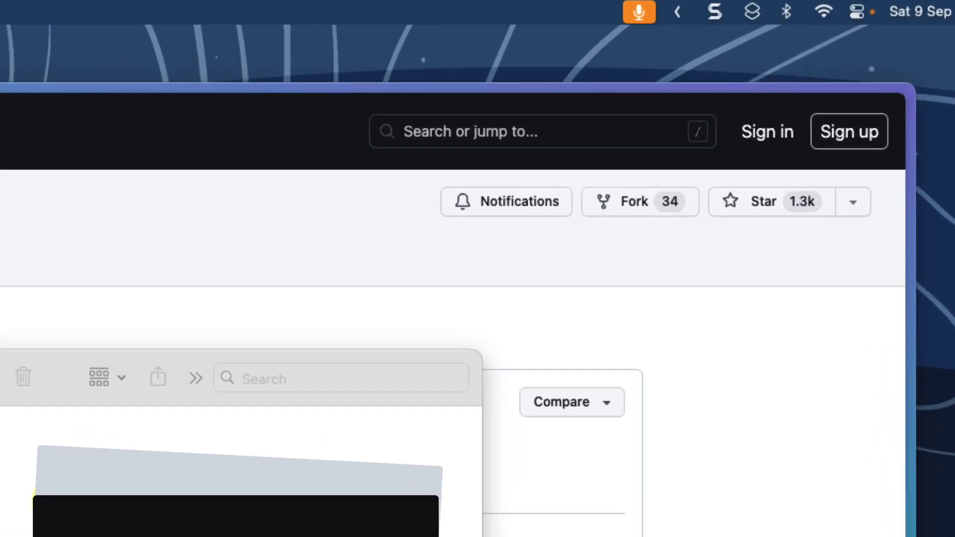
click(426, 30)
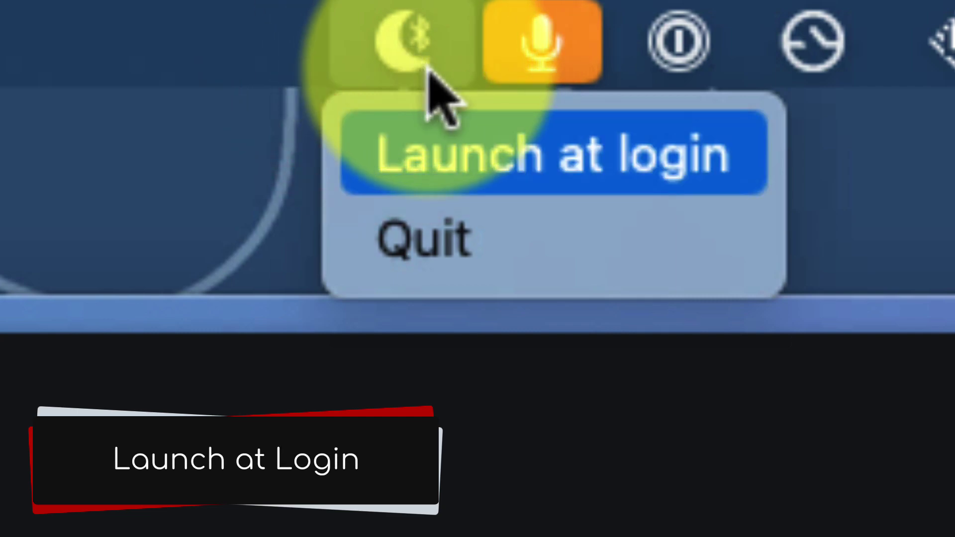
click(532, 168)
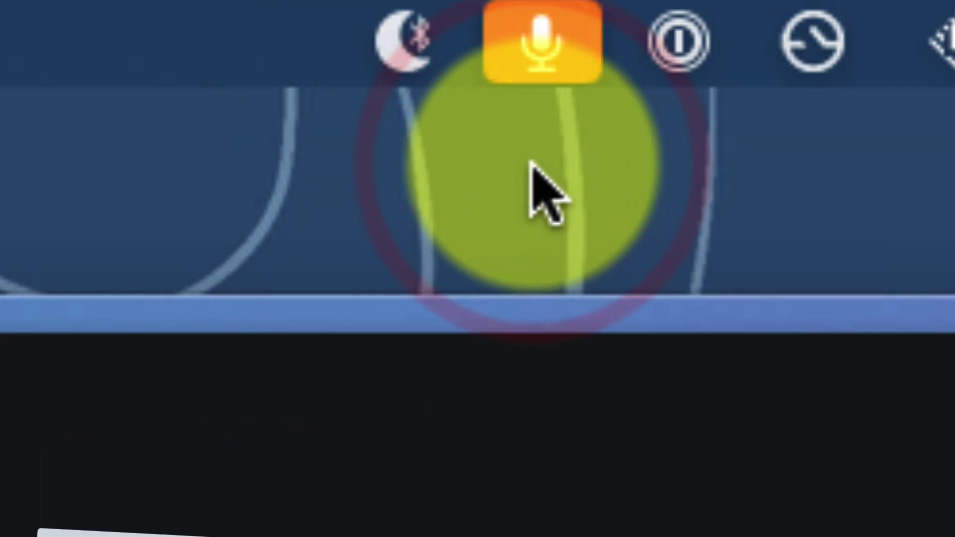